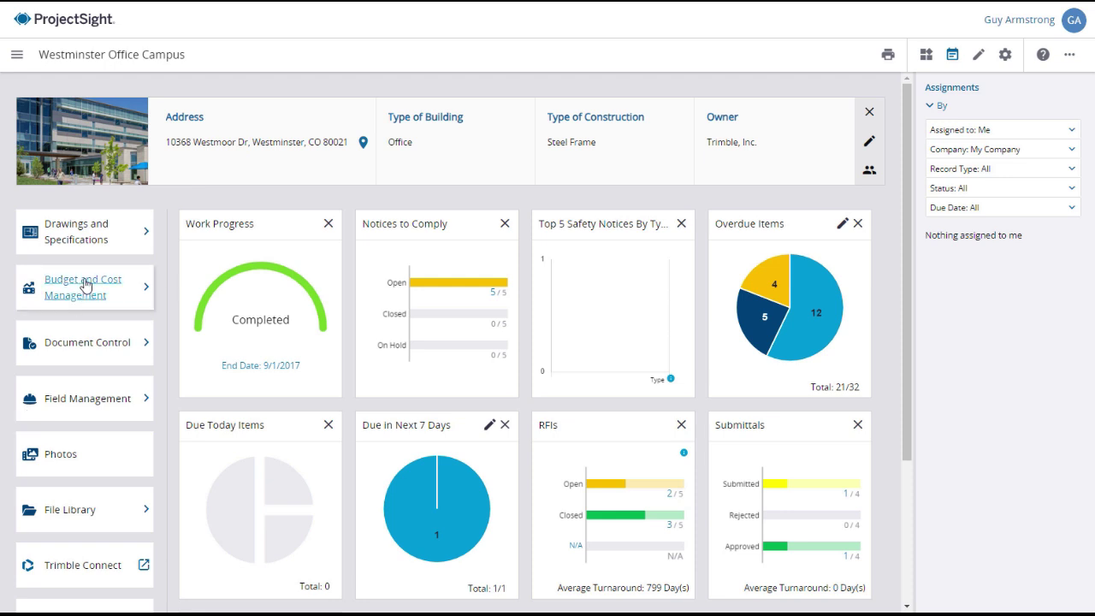
- Open the Potential Change Orders list in the project's Budget and Cost Management area
{"action": "left_click", "coordinate": [83, 291]}
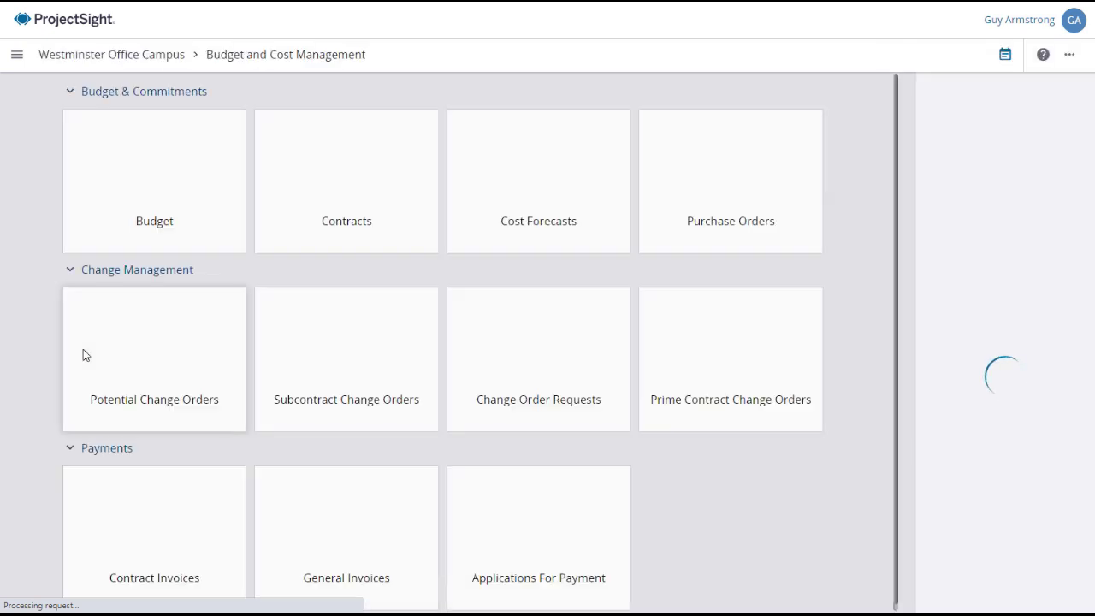
{"action": "left_click", "coordinate": [159, 421]}
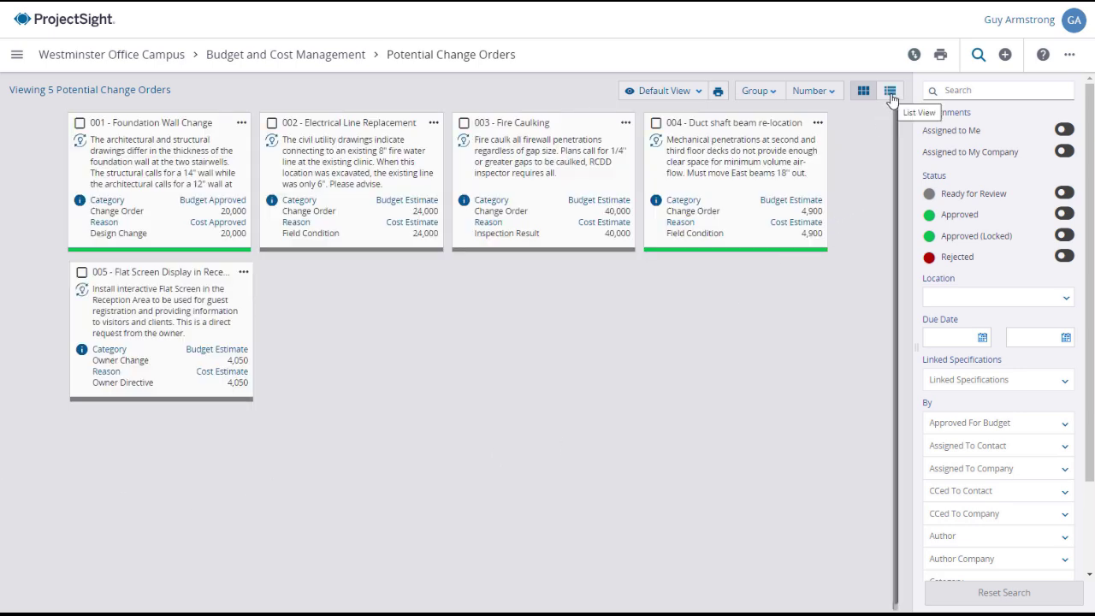
- Review the sorting, grouping, view and search filter options of the Potential Change Orders list
{"action": "left_click", "coordinate": [831, 92]}
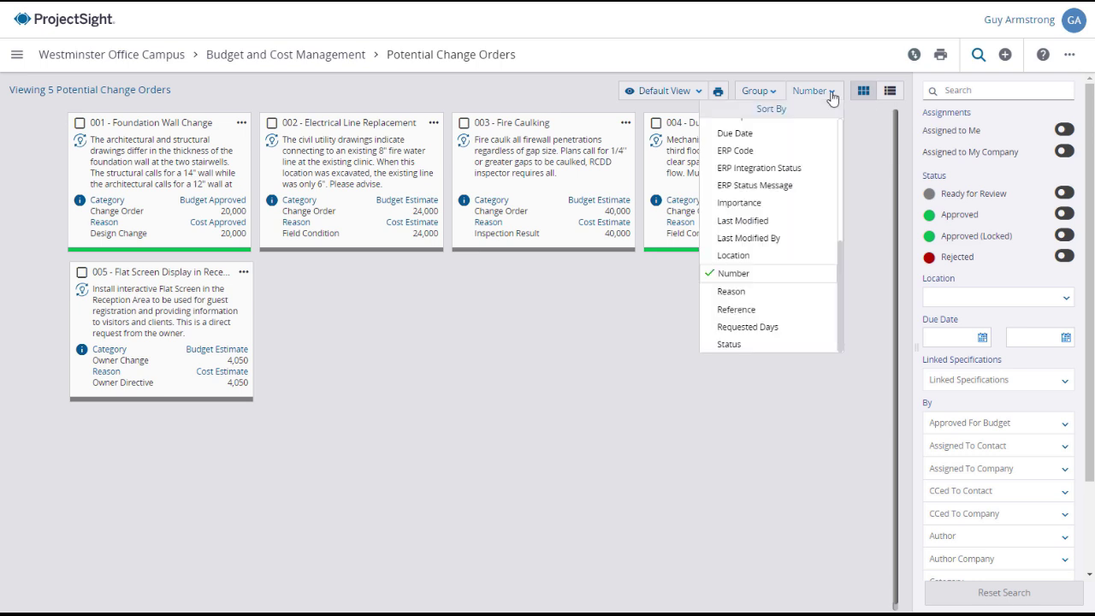
{"action": "left_click", "coordinate": [772, 92]}
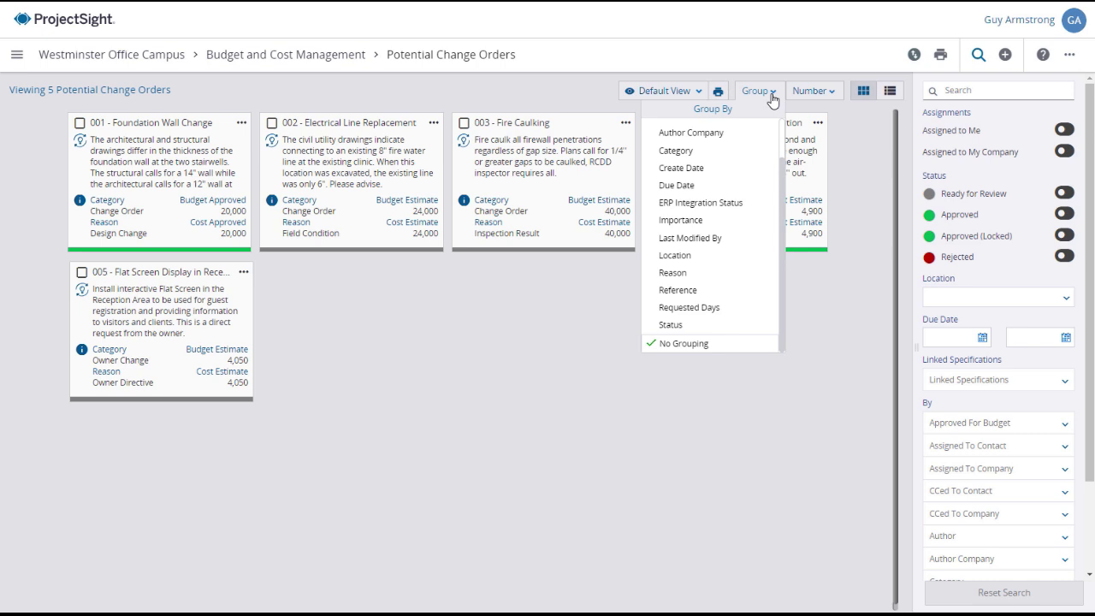
{"action": "left_click", "coordinate": [672, 99]}
{"action": "left_click", "coordinate": [602, 96]}
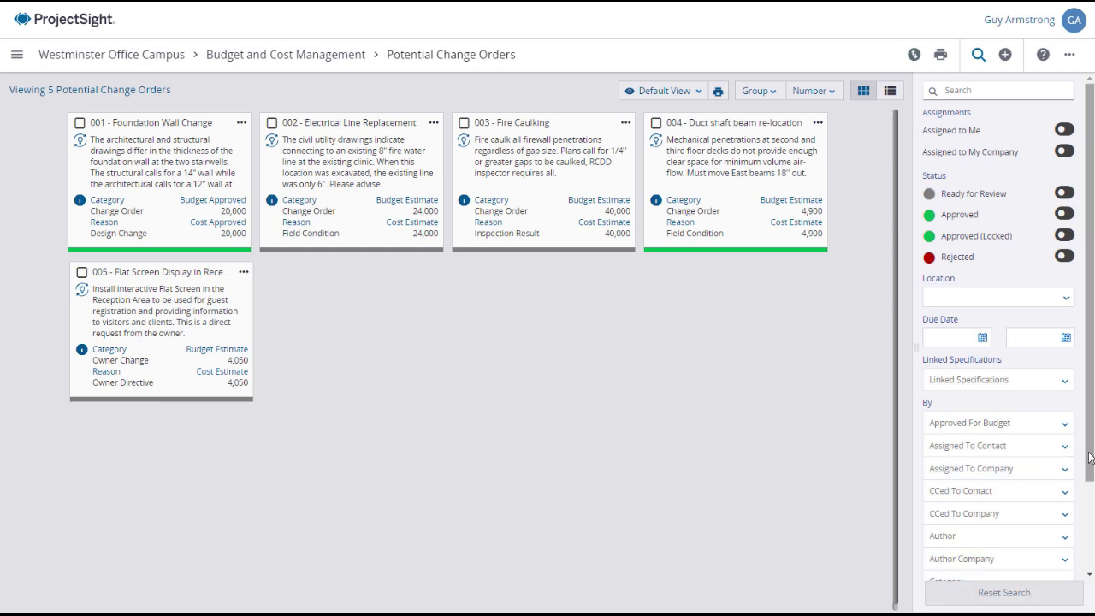
{"action": "scroll", "coordinate": [1083, 535], "scroll_direction": "down", "scroll_amount": 3}
{"action": "scroll", "coordinate": [1083, 535], "scroll_direction": "up", "scroll_amount": 3}
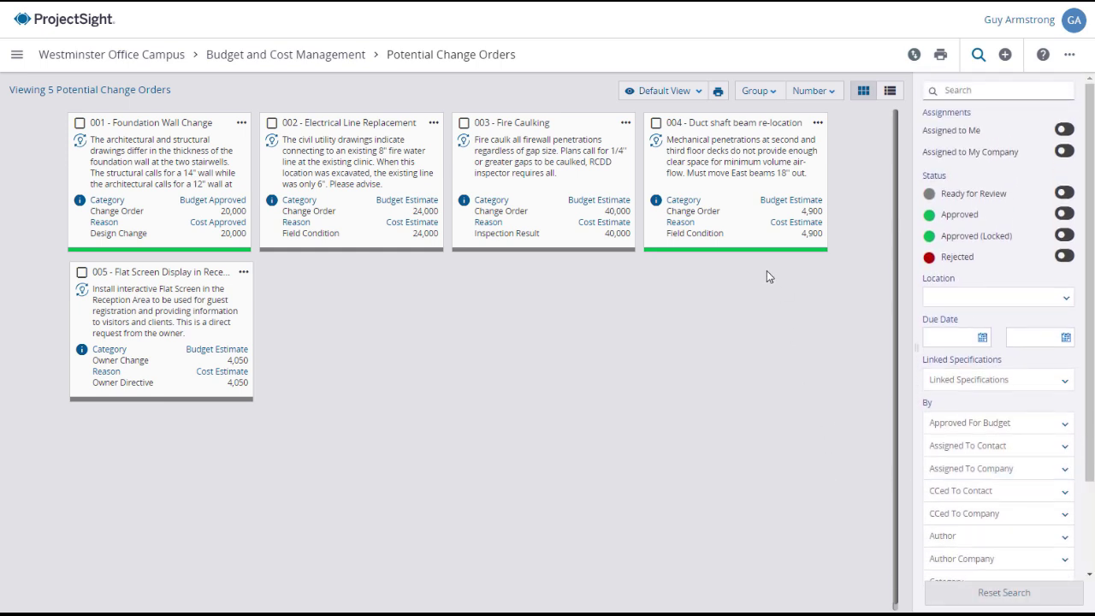
- Examine the comments, history, notes and assignment options of potential change order 004 - Duct shaft beam re-location, and return to the list
{"action": "left_click", "coordinate": [732, 207]}
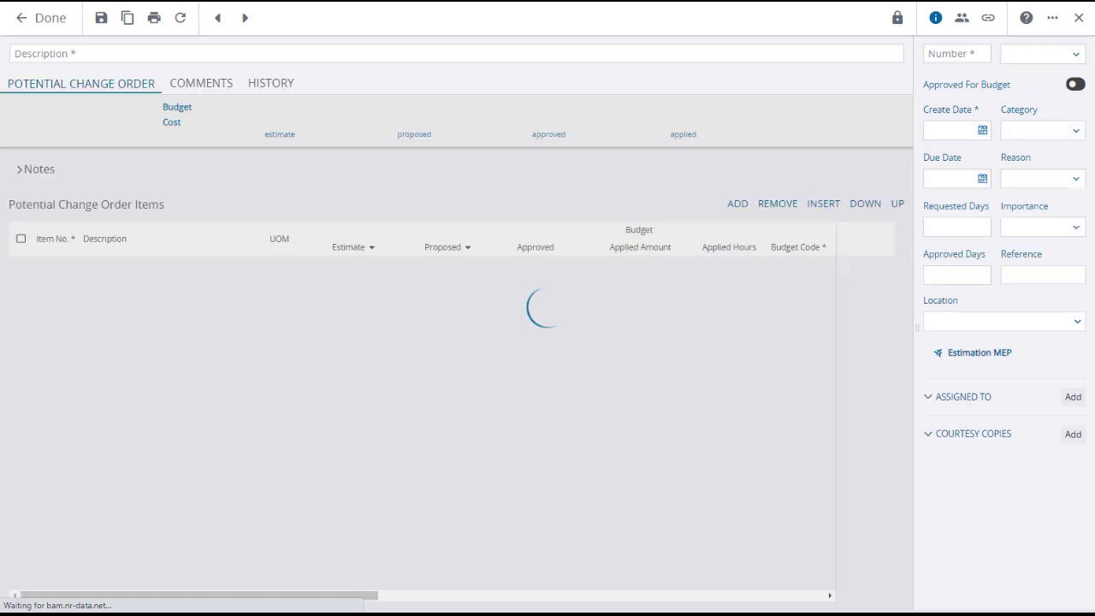
{"action": "left_click", "coordinate": [215, 89]}
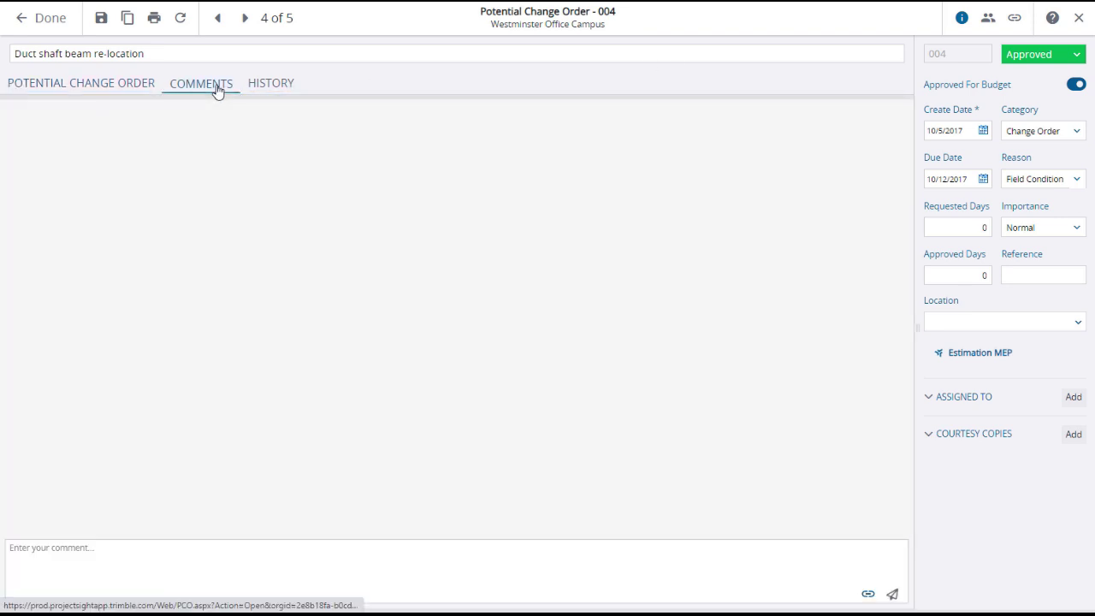
{"action": "left_click", "coordinate": [274, 86]}
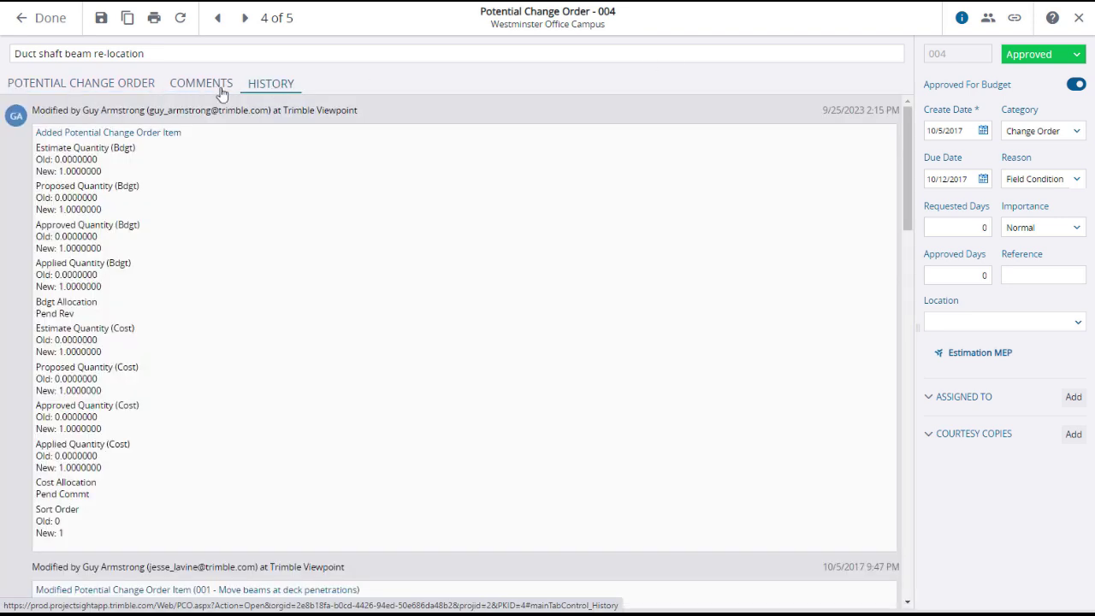
{"action": "left_click", "coordinate": [135, 86]}
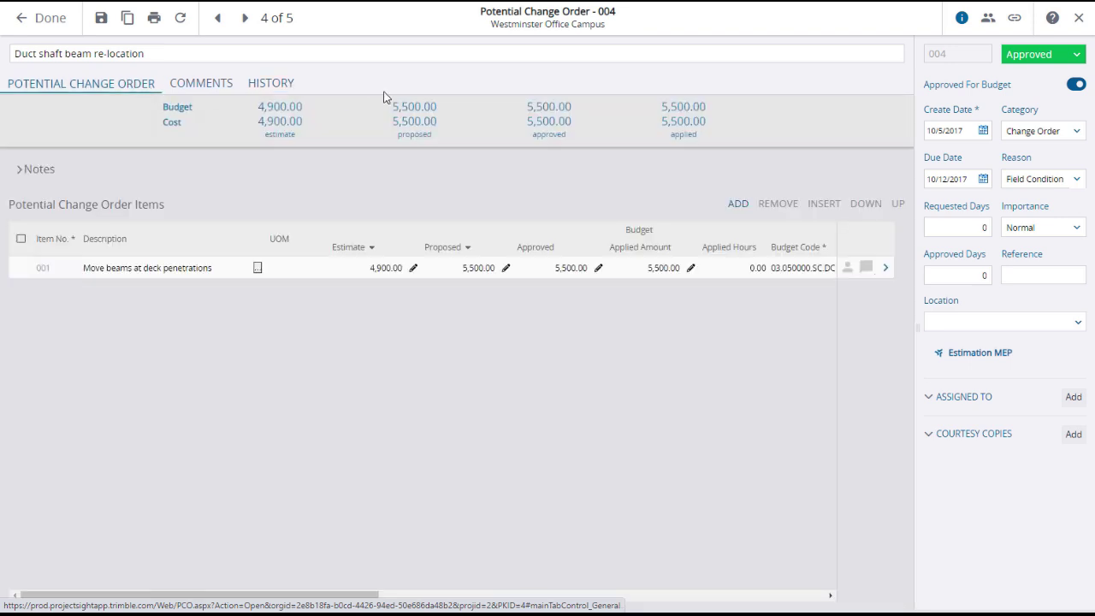
{"action": "left_click", "coordinate": [18, 170]}
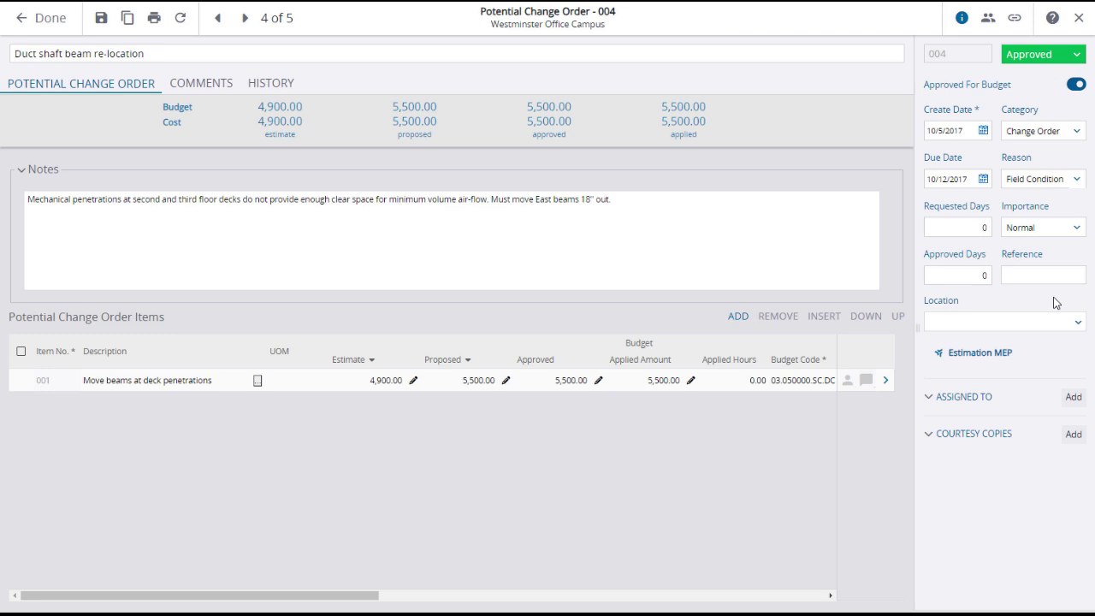
{"action": "left_click", "coordinate": [1074, 398]}
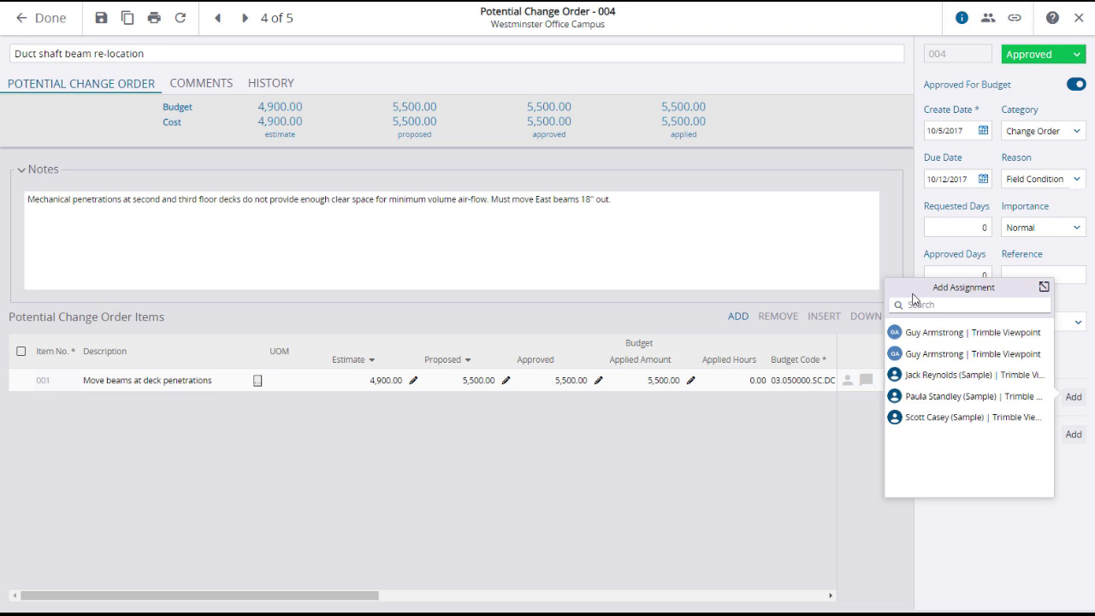
{"action": "left_click", "coordinate": [895, 270]}
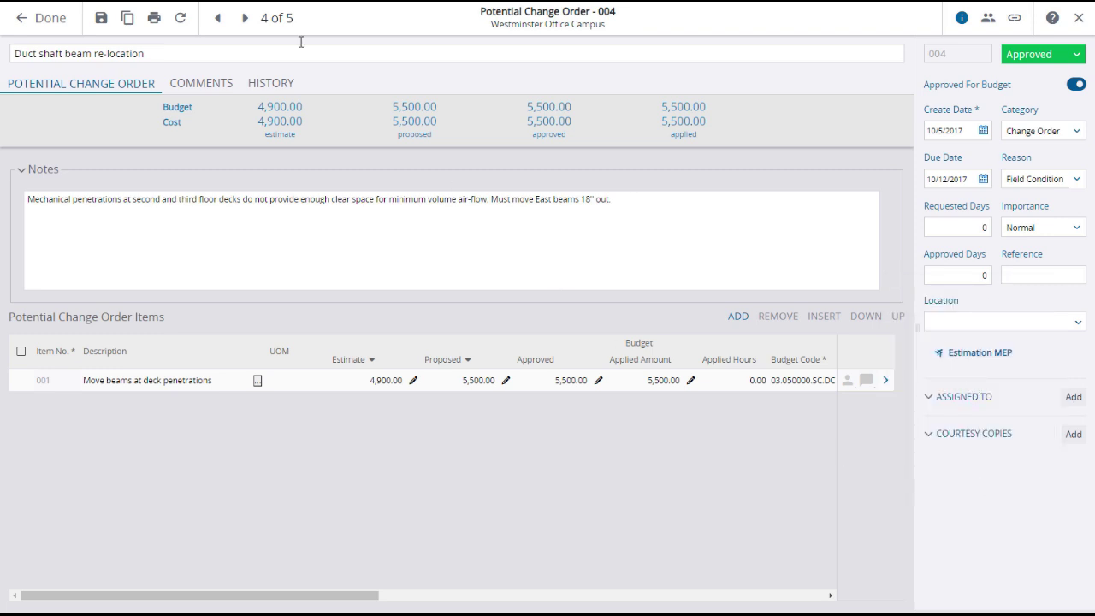
{"action": "left_click", "coordinate": [50, 19]}
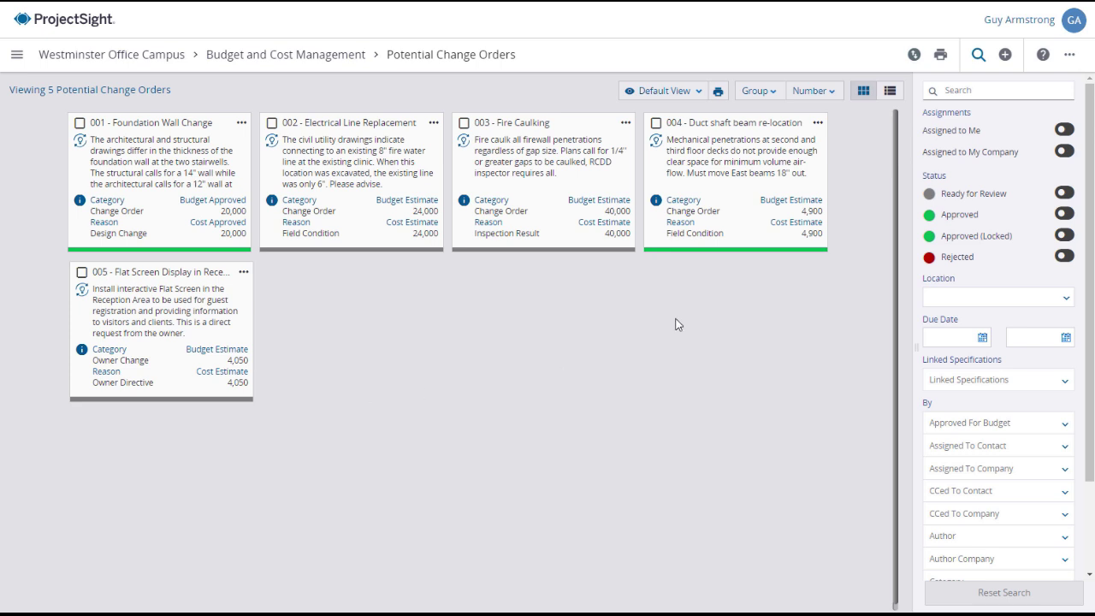
- Create a new potential change order with the description "Replace Drywall With Paneling"
{"action": "left_click", "coordinate": [1007, 55]}
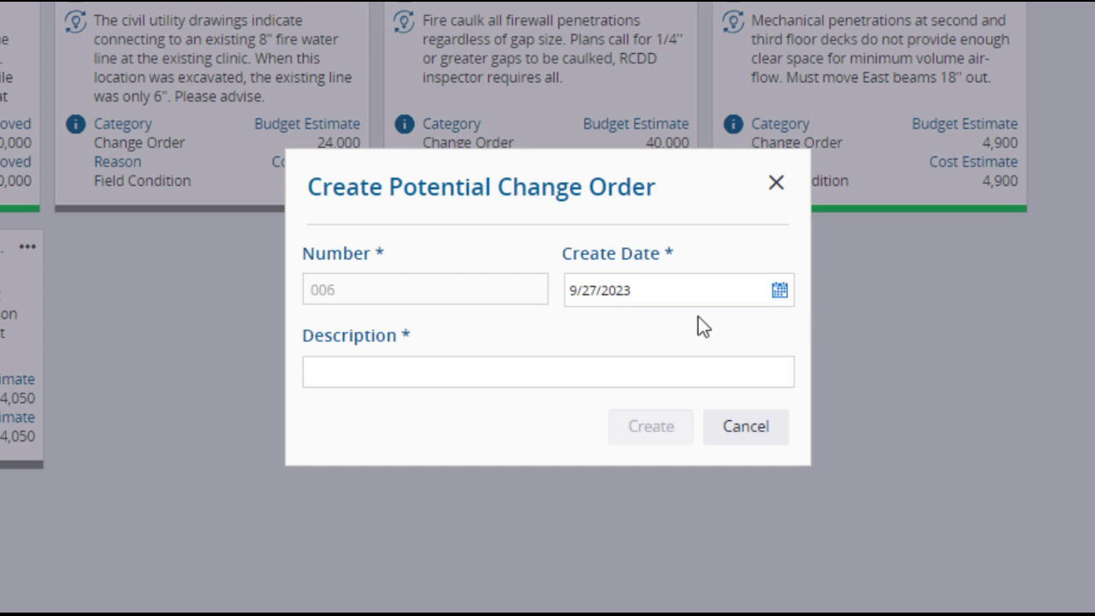
{"action": "left_click", "coordinate": [465, 379]}
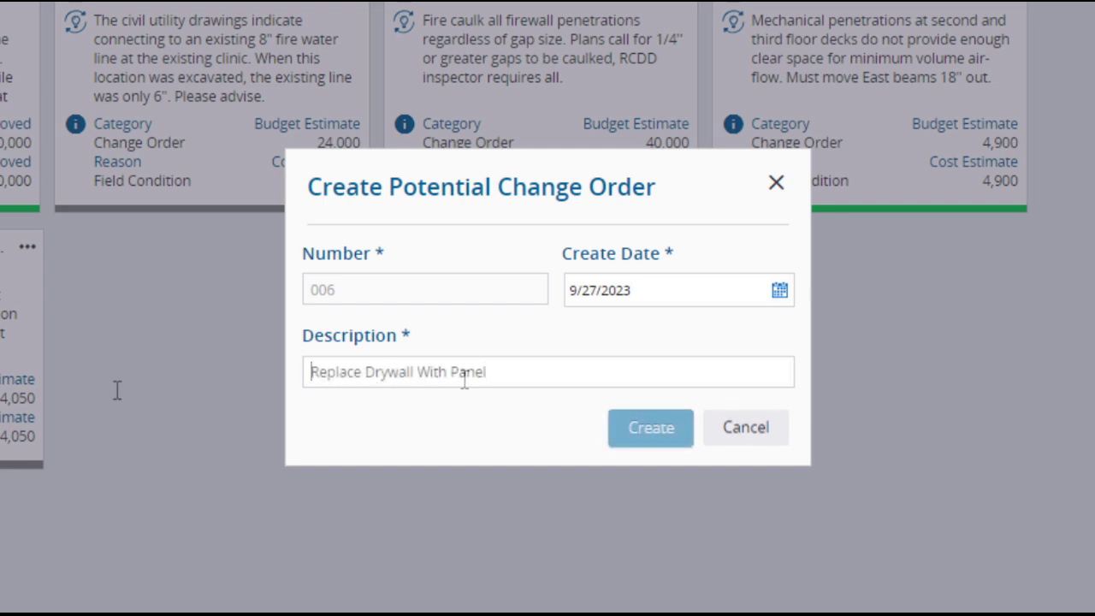
{"action": "type", "text": "ing"}
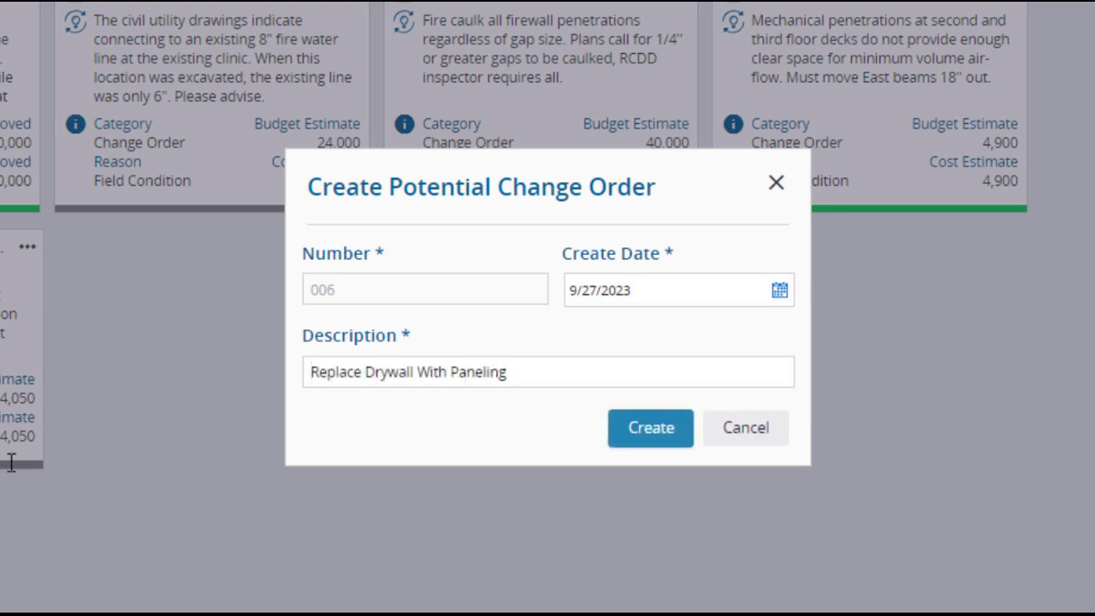
{"action": "left_click", "coordinate": [655, 445]}
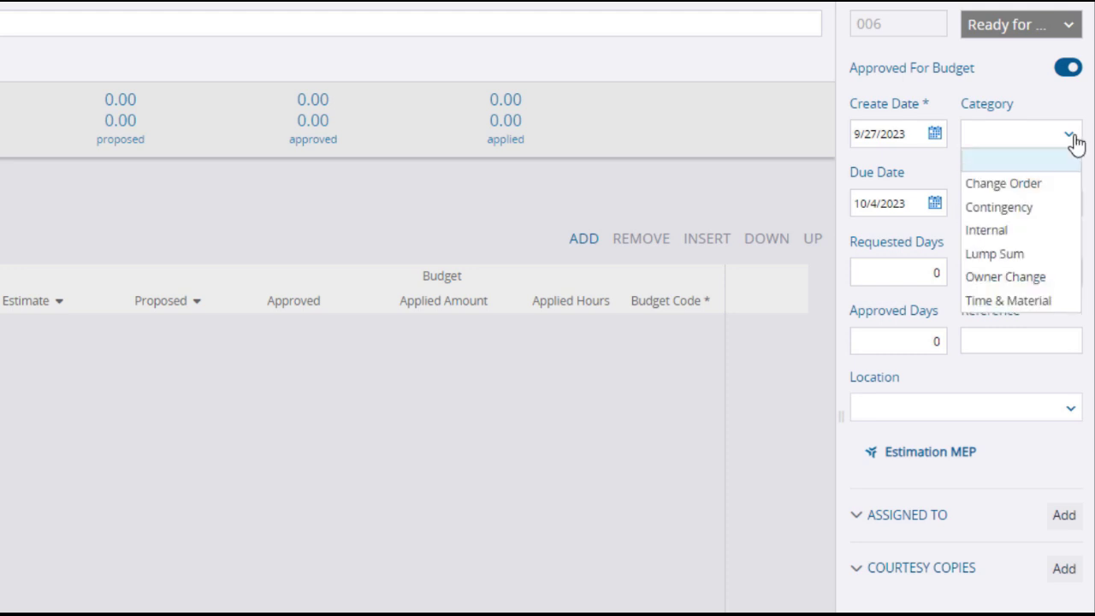
- Set the change order's category to Owner Change and its reason to Owner Directive
{"action": "left_click", "coordinate": [1039, 279]}
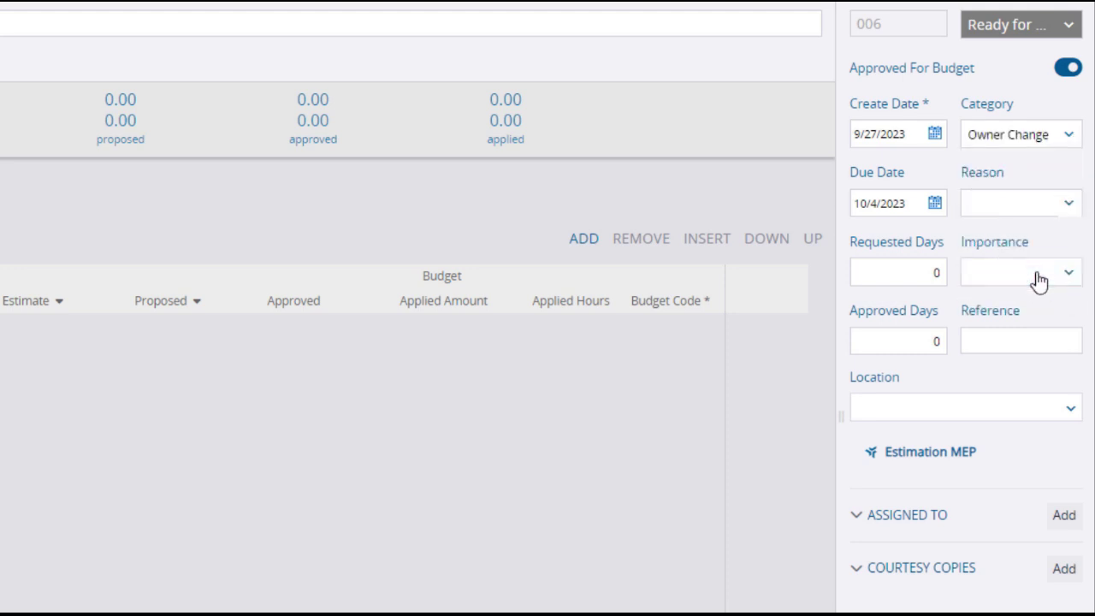
{"action": "left_click", "coordinate": [1068, 208]}
{"action": "scroll", "coordinate": [1076, 329], "scroll_direction": "down", "scroll_amount": 1}
{"action": "scroll", "coordinate": [1074, 351], "scroll_direction": "down", "scroll_amount": 3}
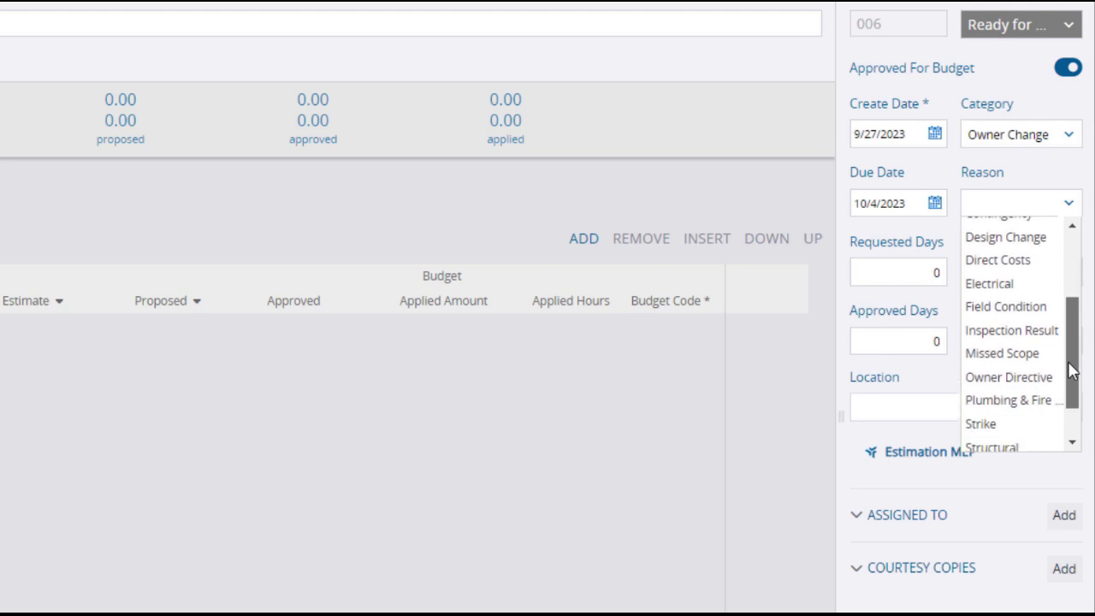
{"action": "left_click", "coordinate": [1037, 364]}
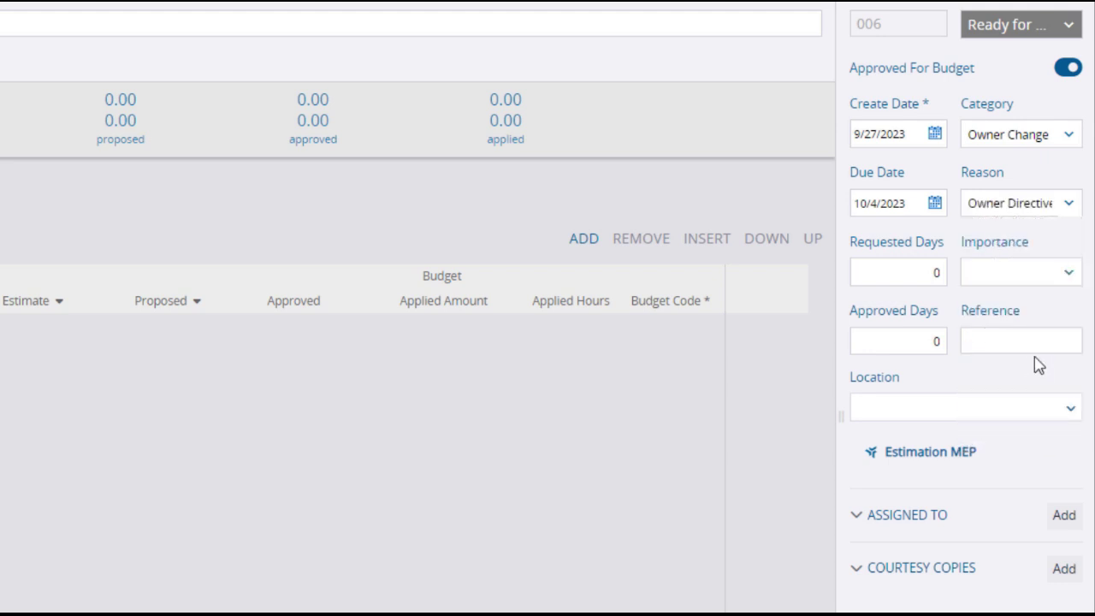
- Set the change order's requested days to 10, approved days to 15 and importance to Normal
{"action": "left_click", "coordinate": [926, 275]}
{"action": "type", "text": "10"}
{"action": "left_click", "coordinate": [937, 341]}
{"action": "type", "text": "15"}
{"action": "left_click", "coordinate": [1070, 278]}
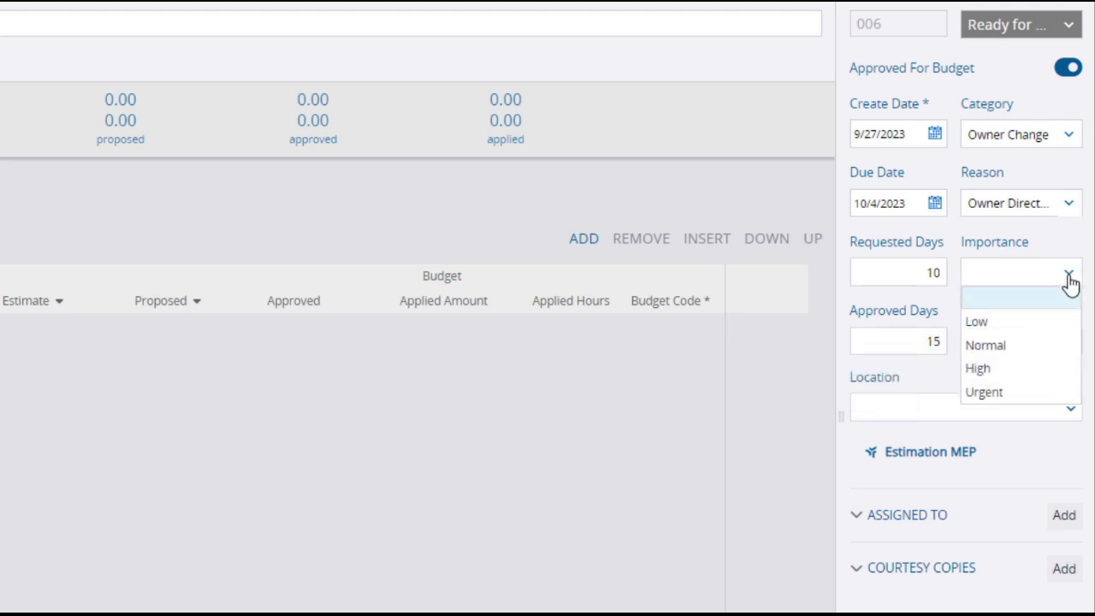
{"action": "left_click", "coordinate": [1039, 346]}
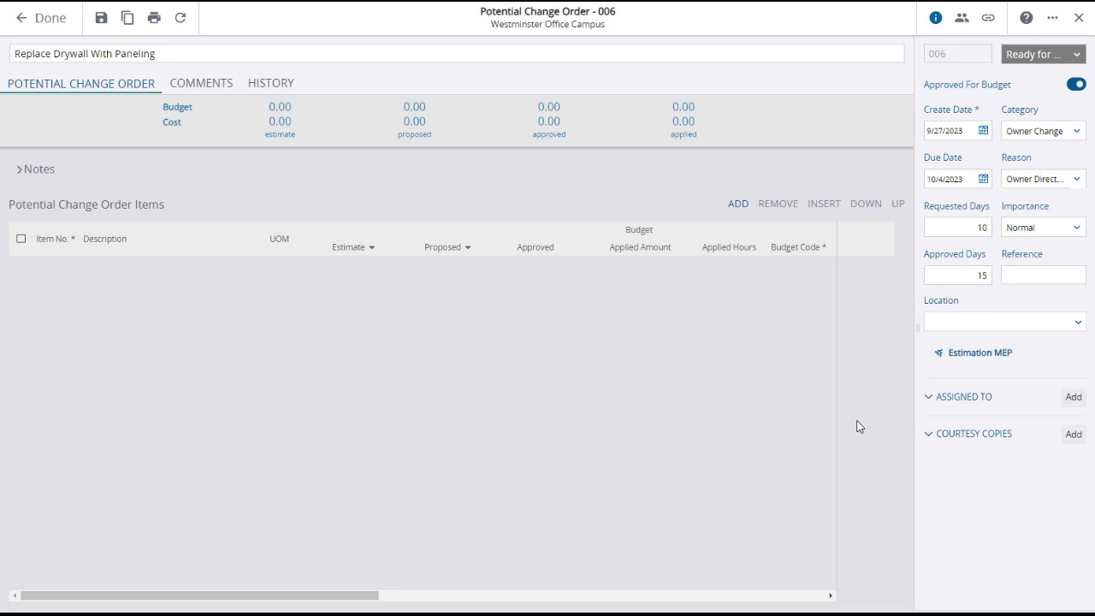
- Enter the note "Owner has requested paneling on the North wall of his executive office." on the change order
{"action": "left_click", "coordinate": [20, 173]}
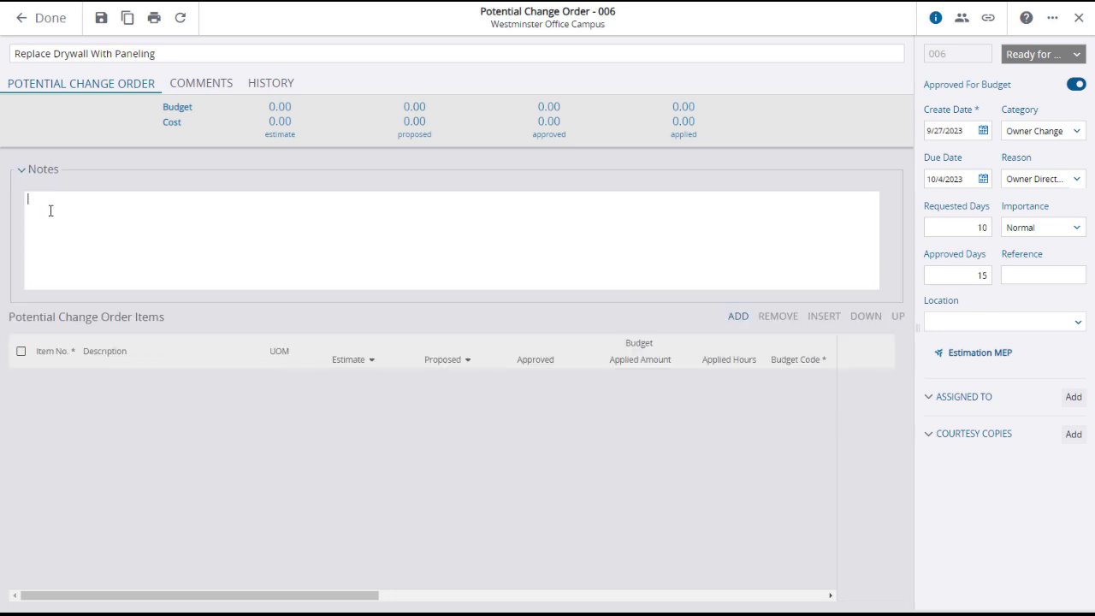
{"action": "type", "text": "Owner has requested paneling on the North wall of his executive off"}
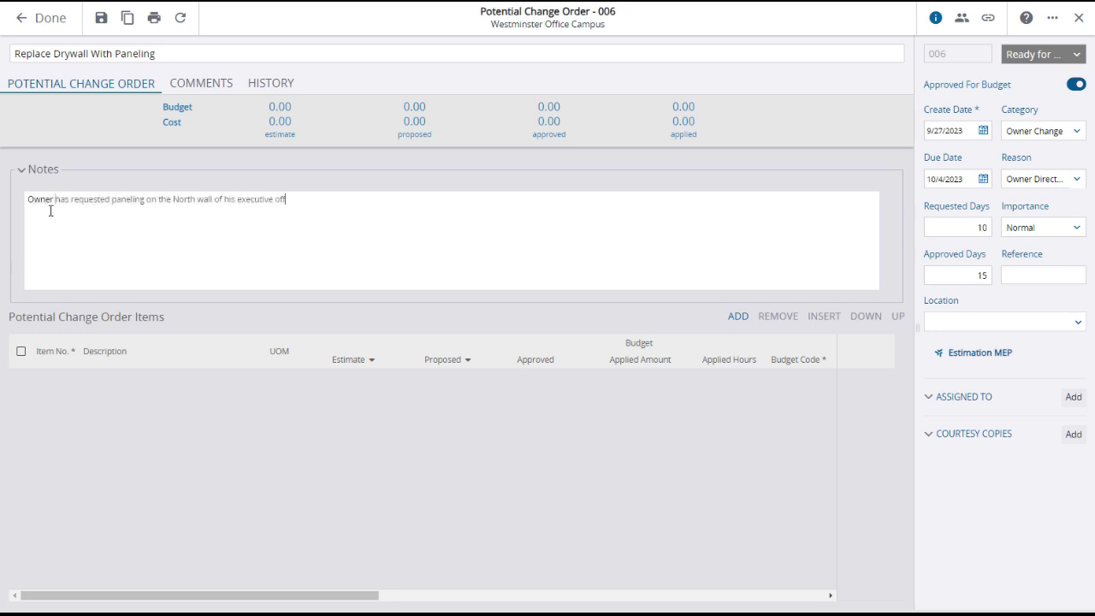
{"action": "type", "text": "ice."}
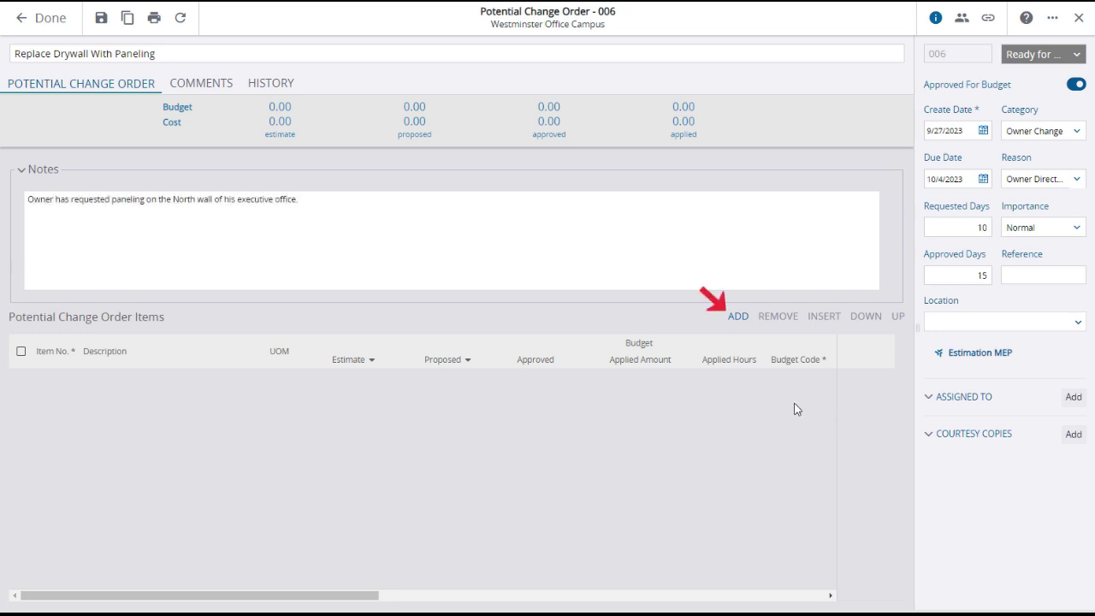
- Add a change order item described as "Wood Paneling - Oak Acoustic" with a budget estimate of 1,700
{"action": "left_click", "coordinate": [738, 325]}
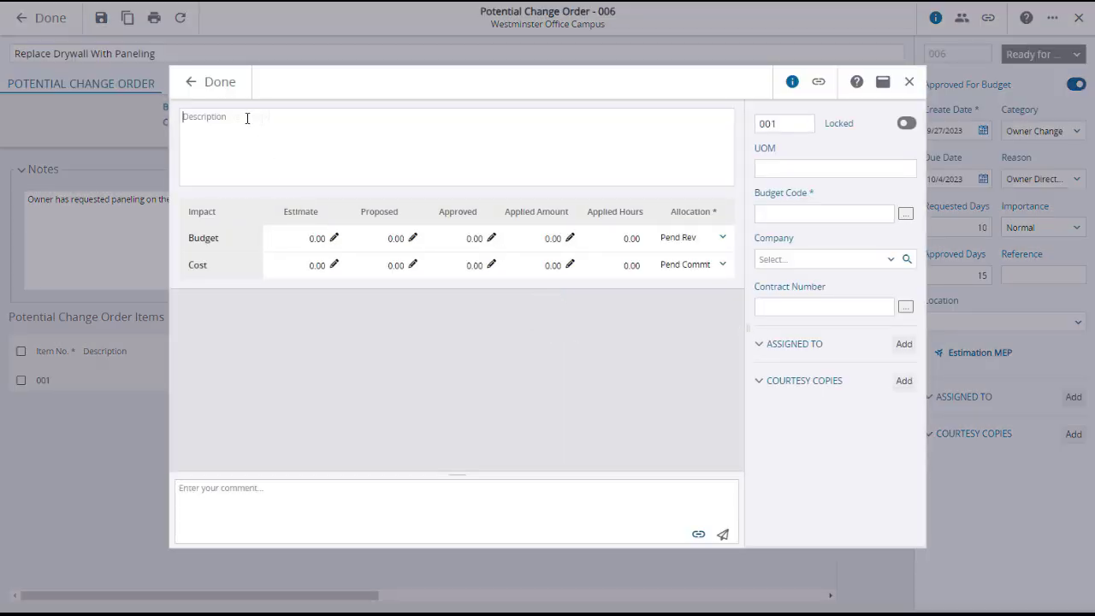
{"action": "type", "text": "Wood Paneling - Oak/Acoustic"}
{"action": "left_click", "coordinate": [312, 239]}
{"action": "type", "text": "1700"}
{"action": "key", "text": "Tab"}
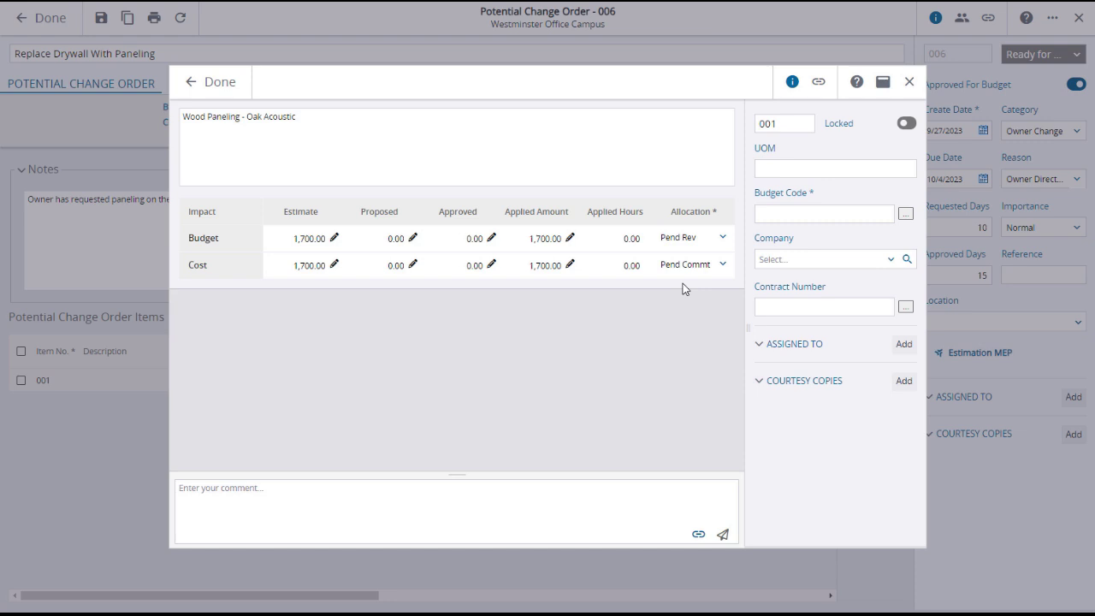
- Assign the paneling item the Contingency budget code 01.012100.BU.IC and the company Trimble Viewpoint, and finish the item
{"action": "left_click", "coordinate": [905, 213]}
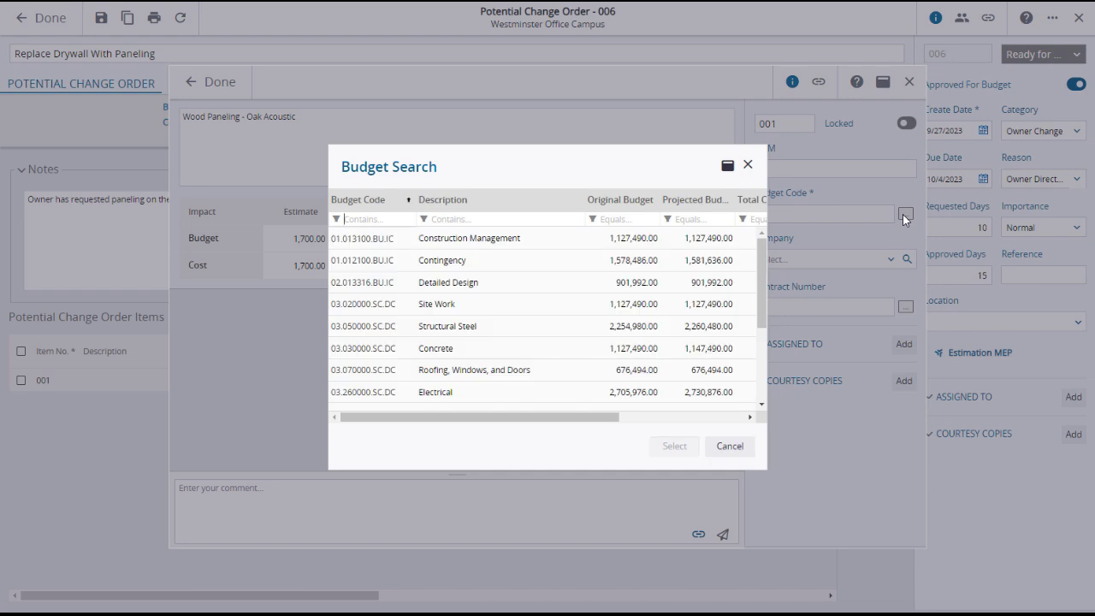
{"action": "left_click", "coordinate": [488, 266]}
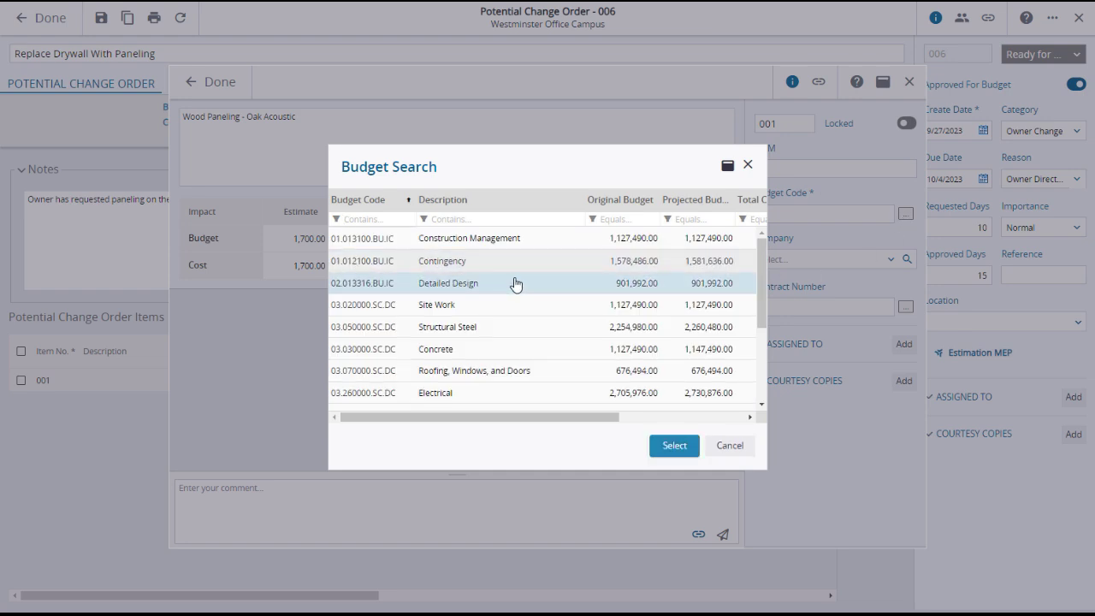
{"action": "left_click", "coordinate": [698, 447]}
{"action": "left_click", "coordinate": [895, 259]}
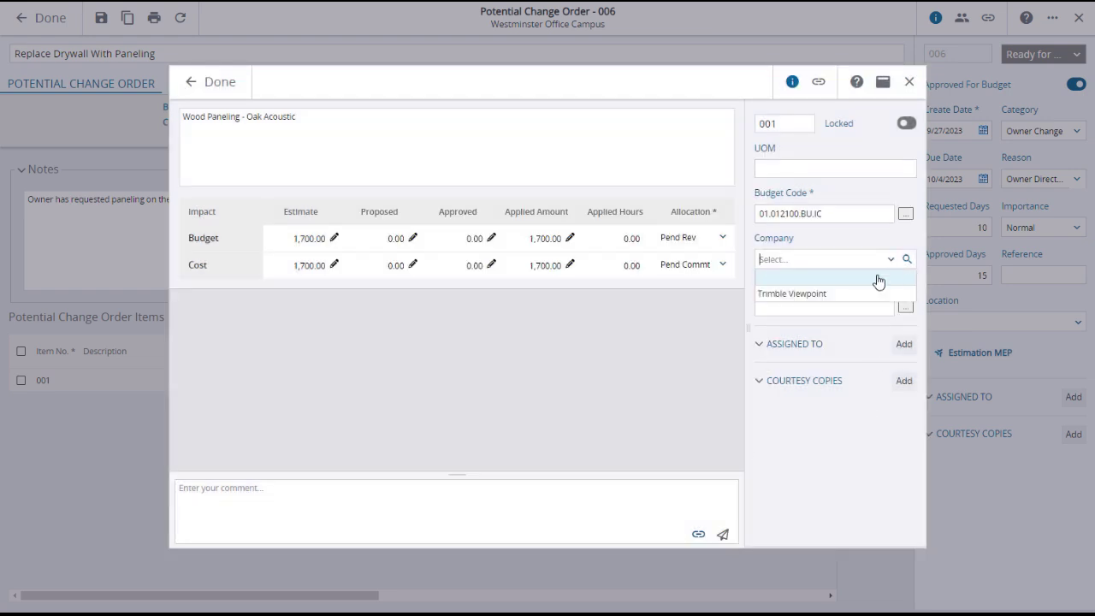
{"action": "left_click", "coordinate": [819, 295]}
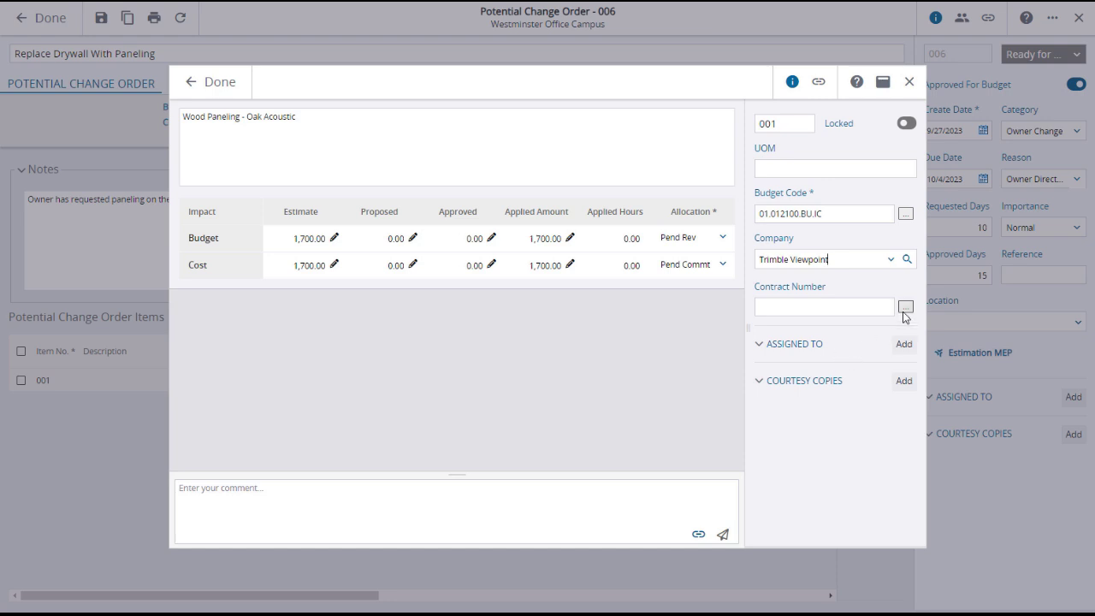
{"action": "left_click", "coordinate": [573, 501]}
{"action": "left_click", "coordinate": [191, 88]}
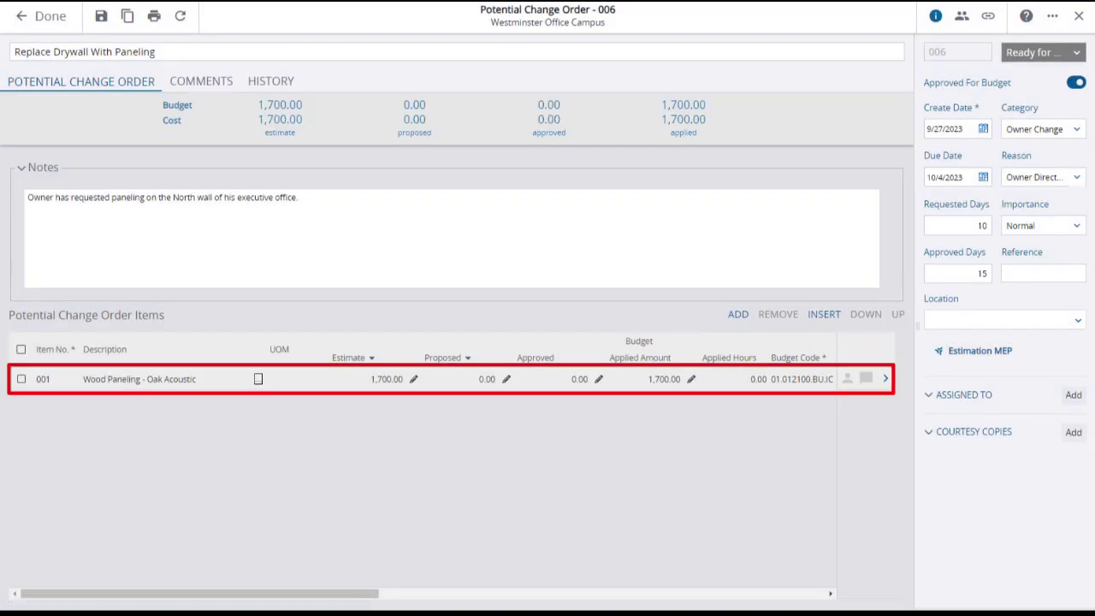
- Add change order items for Installation Materials at 350 and Additional Labor for Installation at 1,200
{"action": "left_click", "coordinate": [741, 322]}
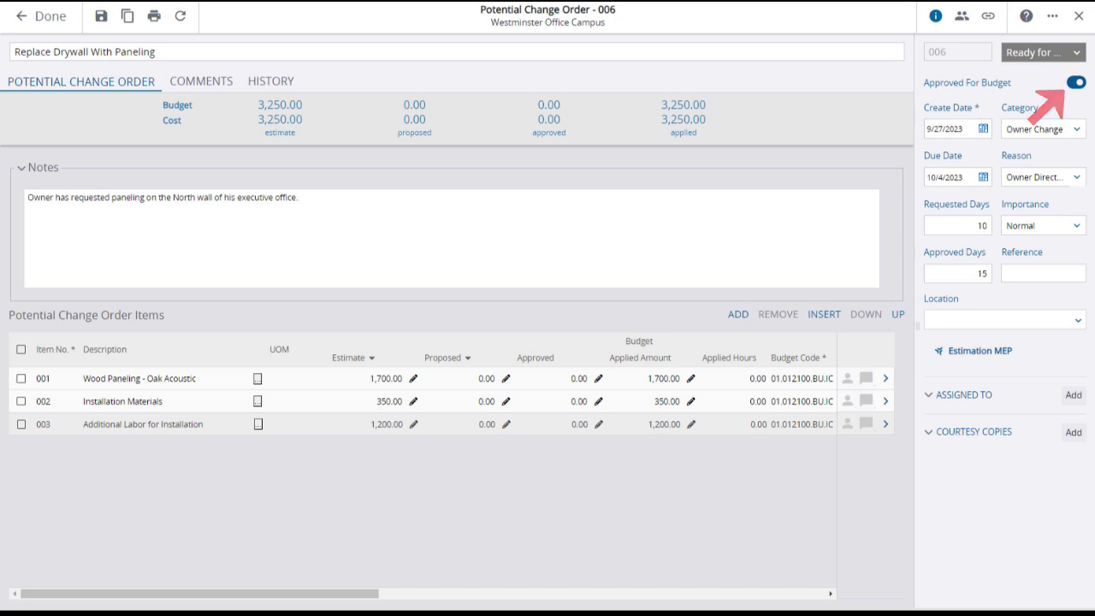
- Open the comments of the Replace Drywall With Paneling change order
{"action": "left_click", "coordinate": [205, 83]}
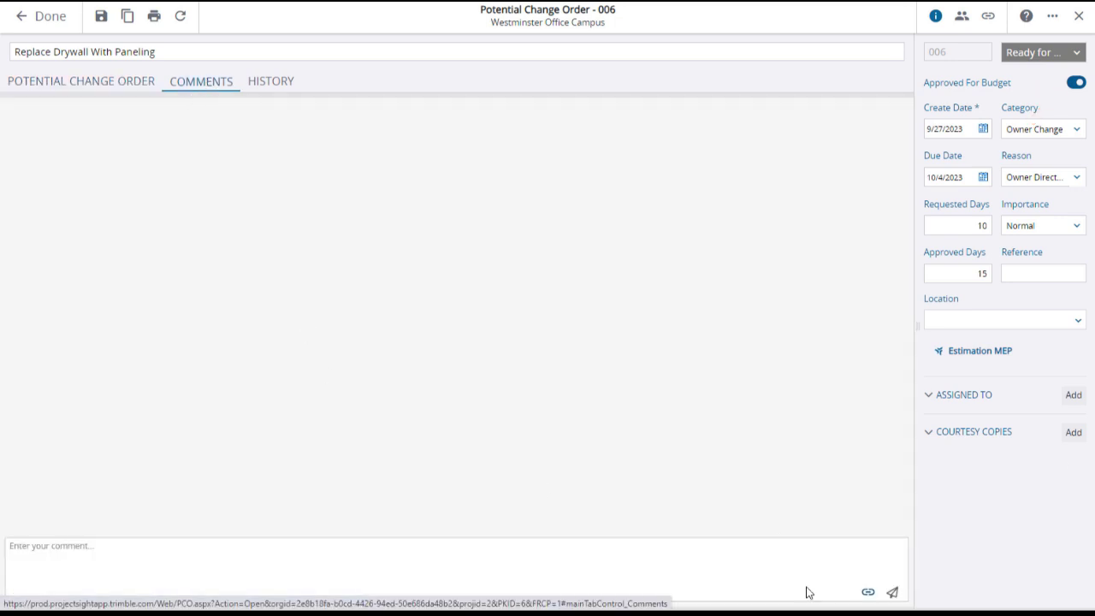
- Check the link types available for a comment, and return to the change order details to check its available statuses
{"action": "left_click", "coordinate": [869, 593]}
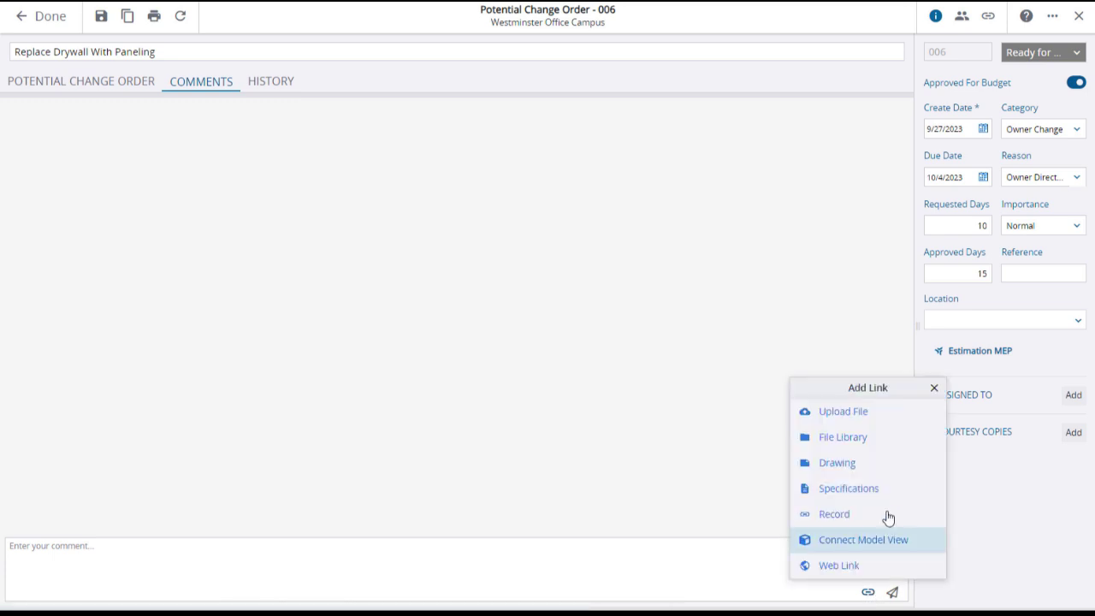
{"action": "left_click", "coordinate": [934, 389]}
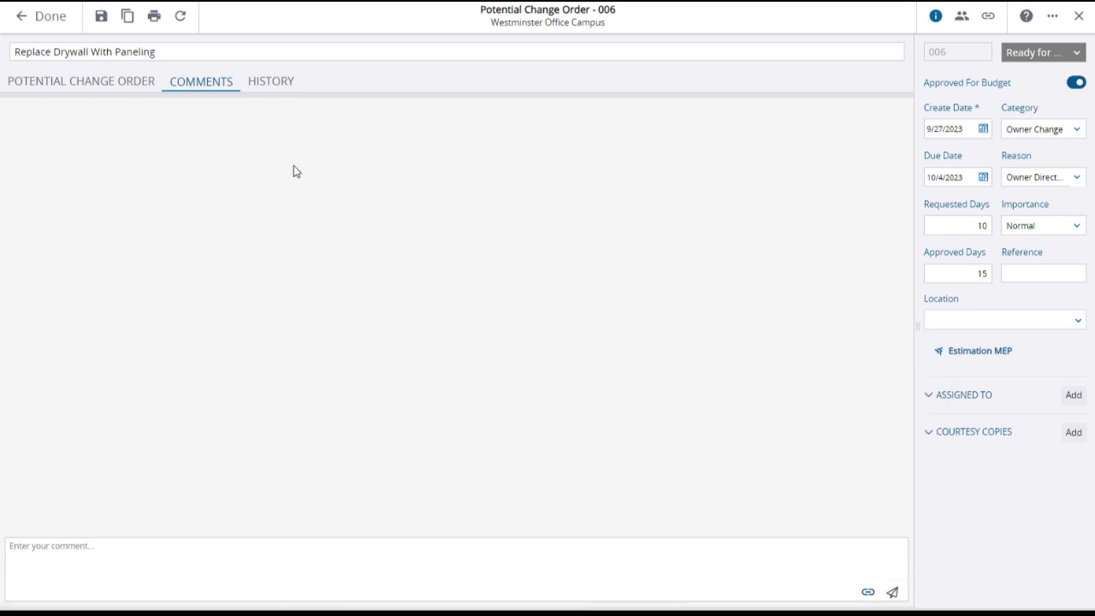
{"action": "left_click", "coordinate": [91, 93]}
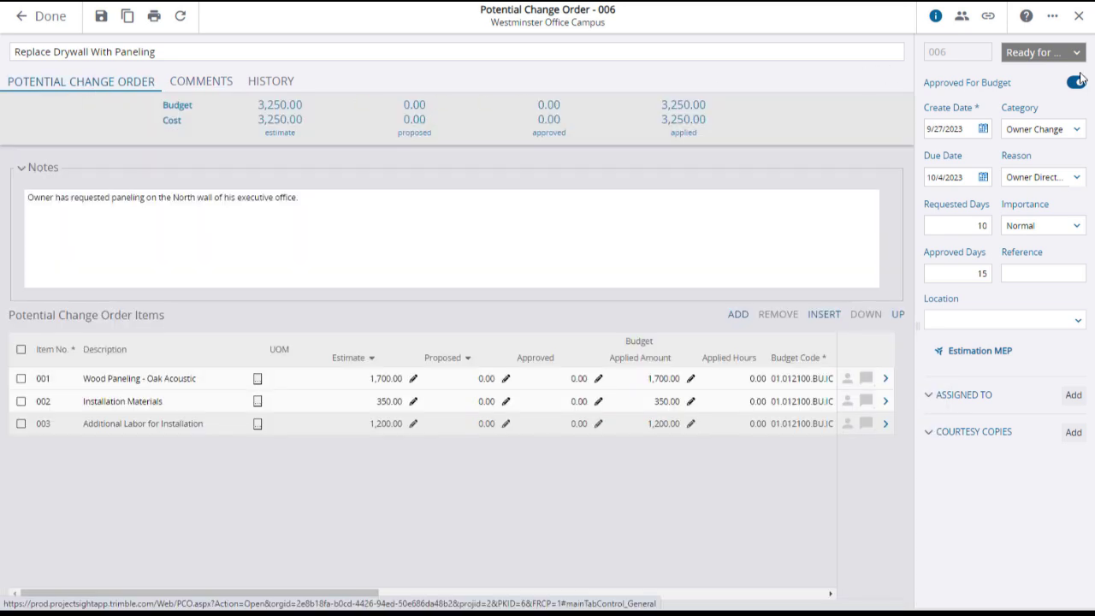
{"action": "left_click", "coordinate": [1075, 59]}
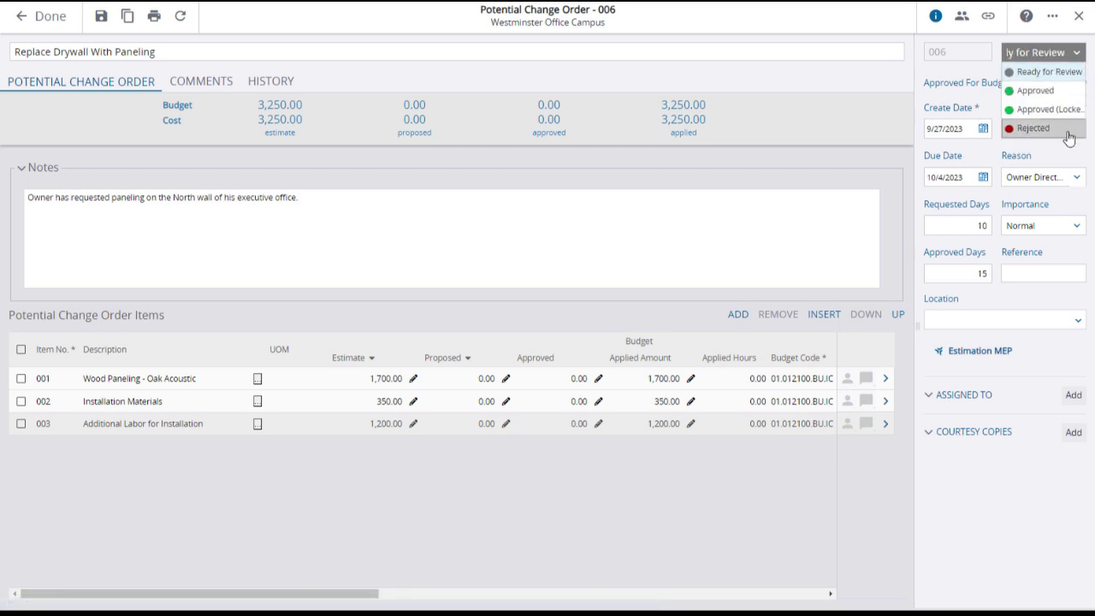
{"action": "left_click", "coordinate": [1077, 59]}
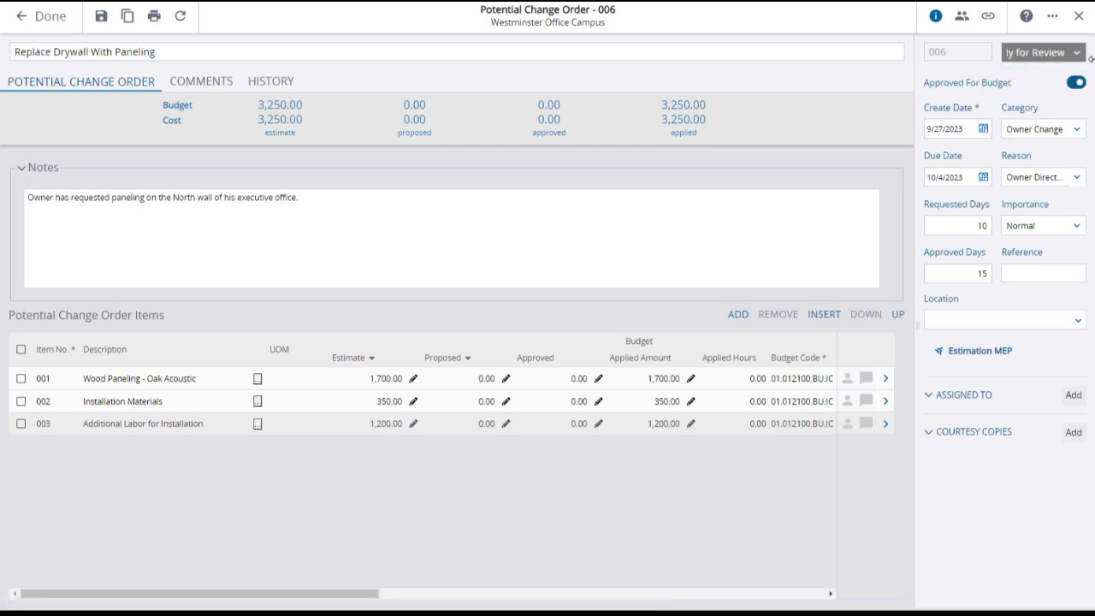
- Assign the change order to the first sample contact listed for Trimble Viewpoint, and finish the record to return to the potential change orders
{"action": "left_click", "coordinate": [1074, 396]}
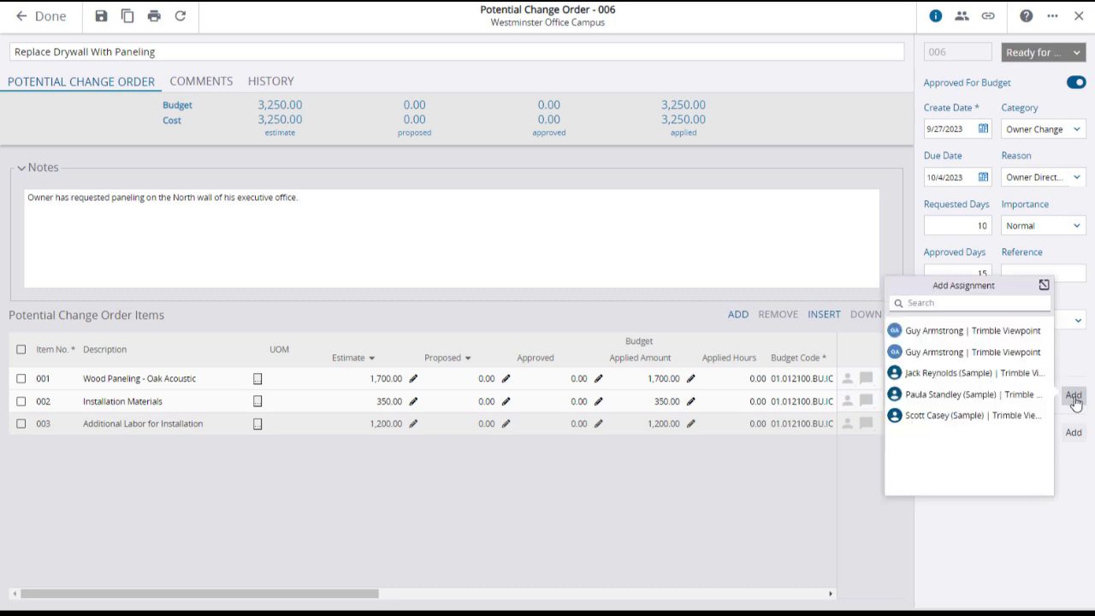
{"action": "left_click", "coordinate": [938, 375]}
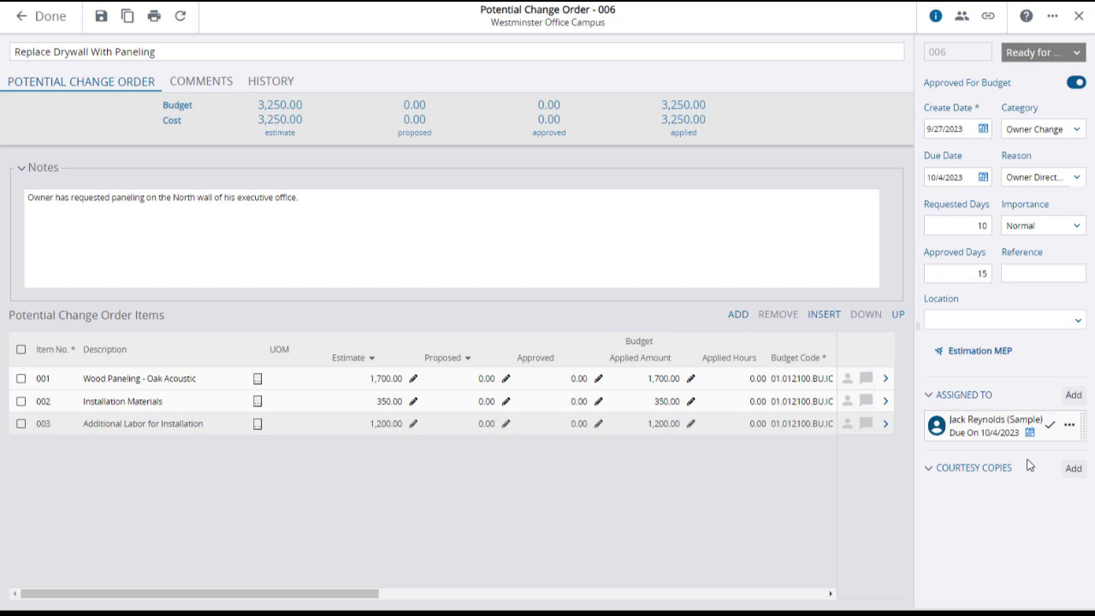
{"action": "left_click", "coordinate": [55, 18]}
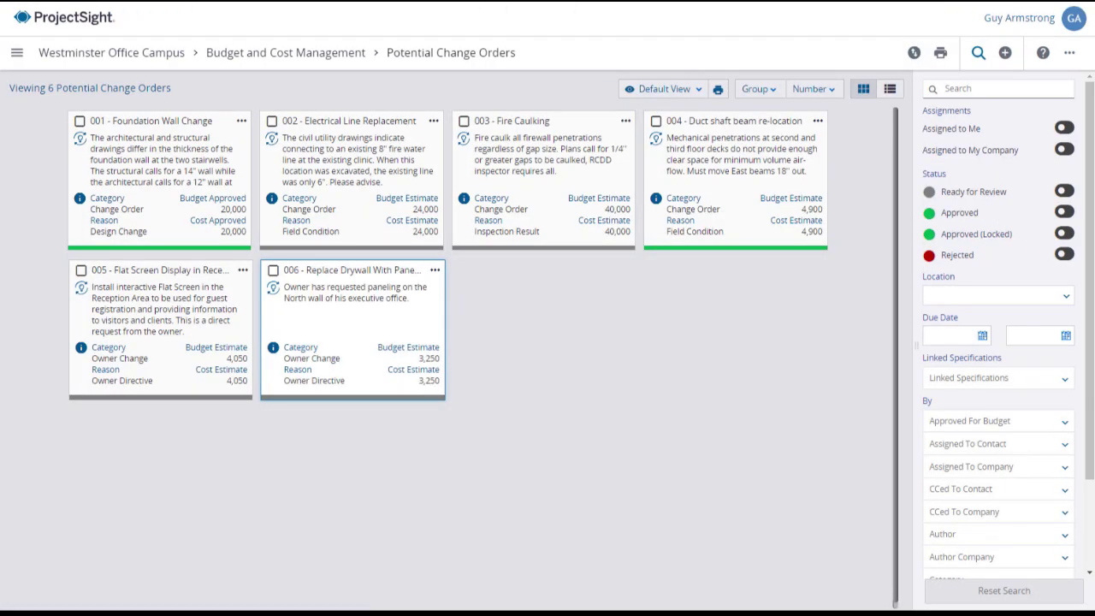